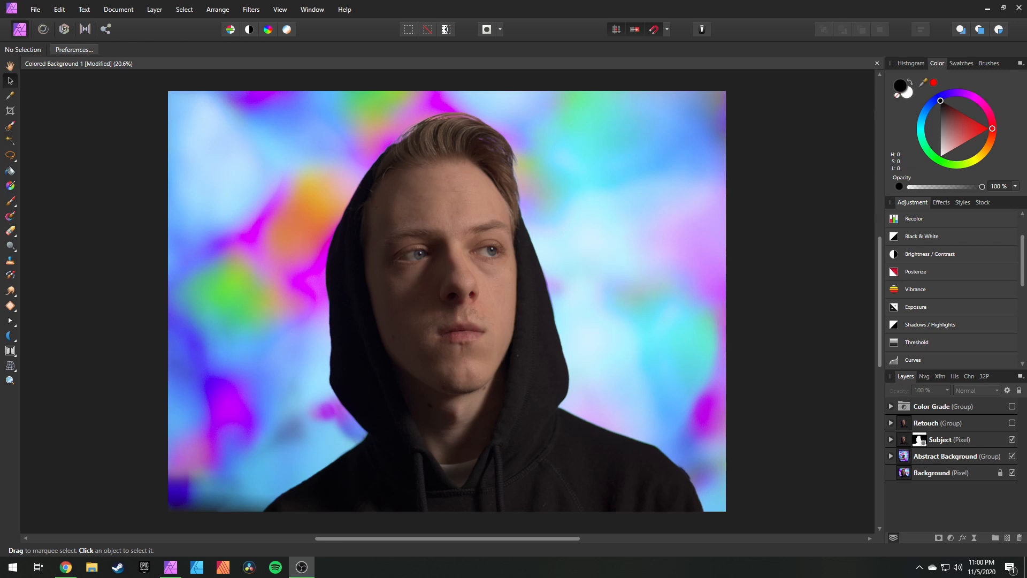
View the Background layer in isolation and return to the Subject layer in the full composite
click(958, 327)
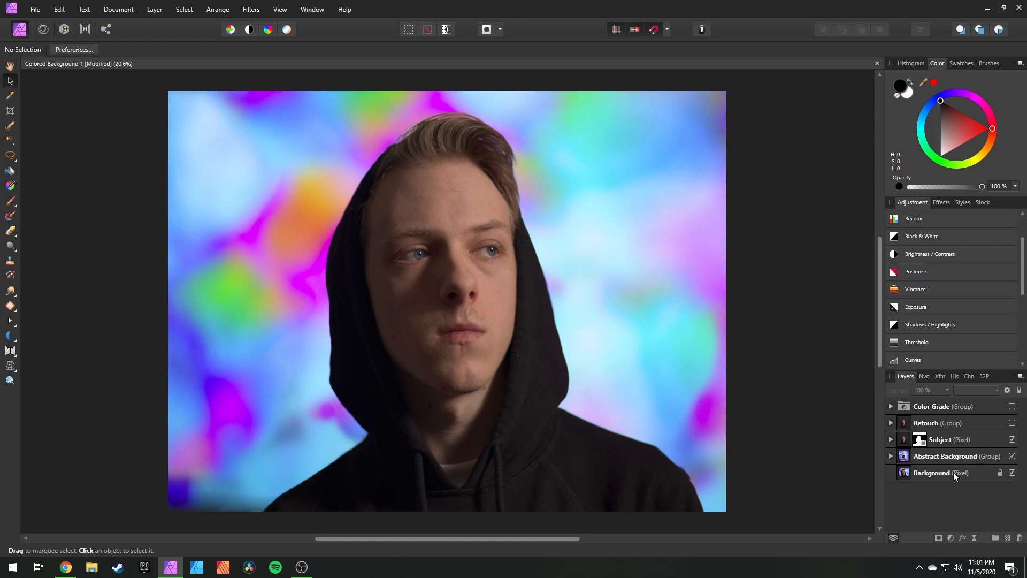
click(948, 442)
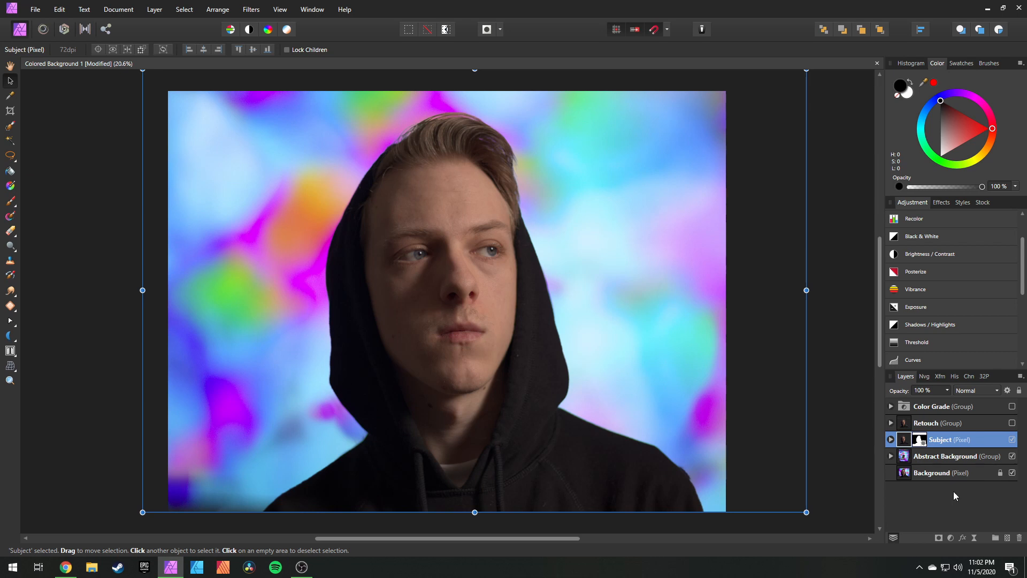
alt+click(948, 474)
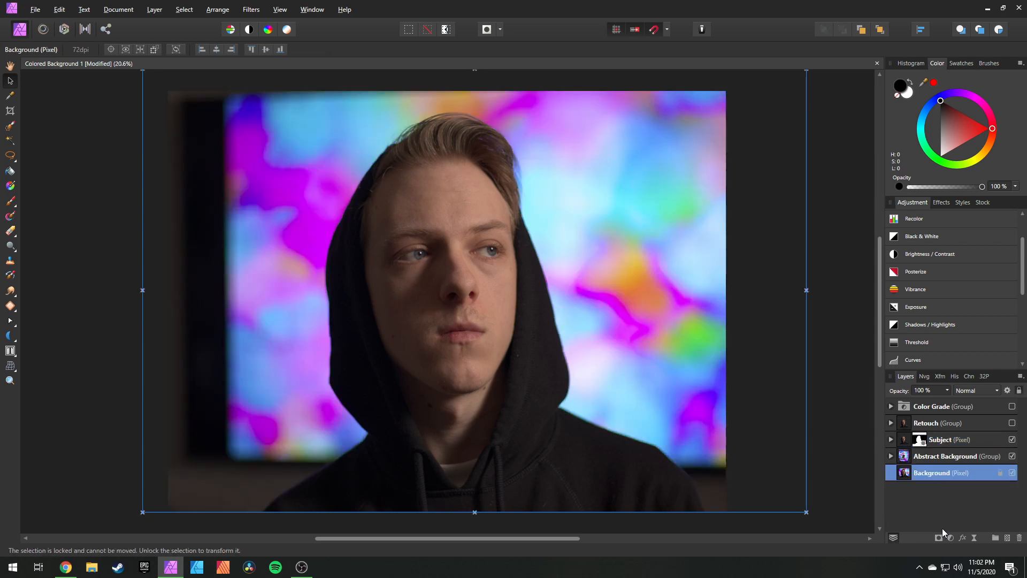
click(944, 440)
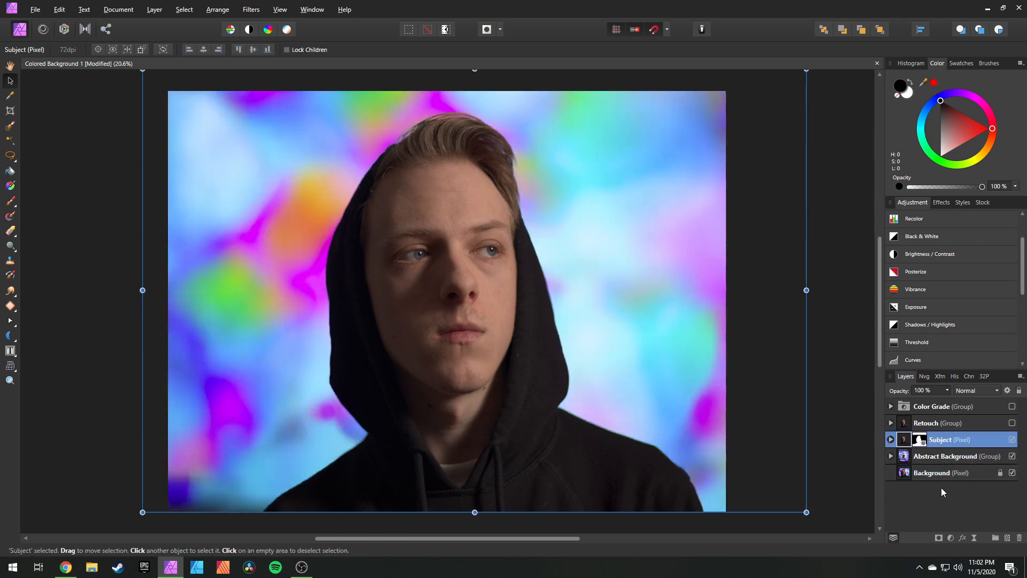
Add a Curves adjustment above the Subject layer with raised midtones and hide its effect with a black mask
click(923, 359)
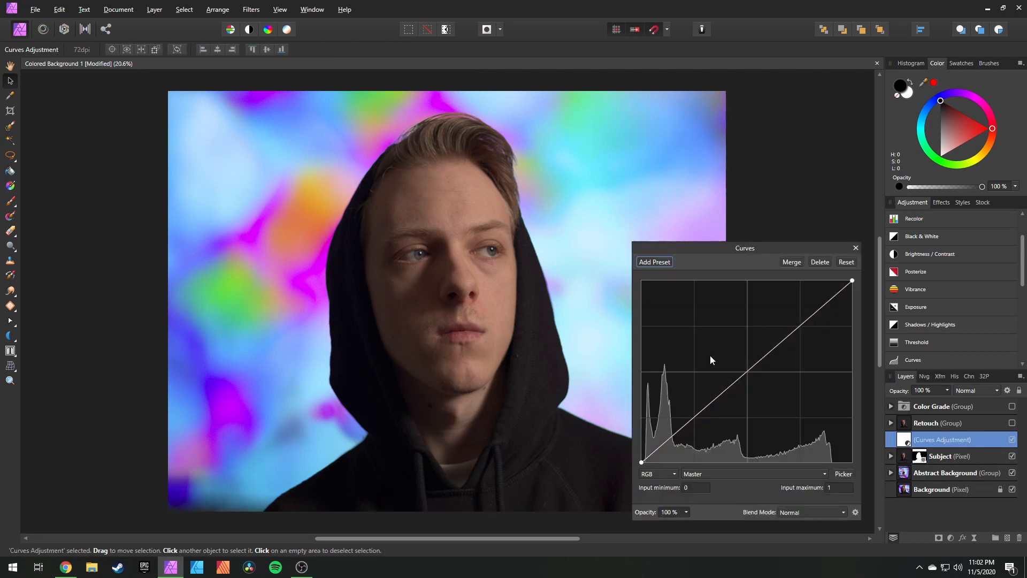
drag(747, 373, 736, 358)
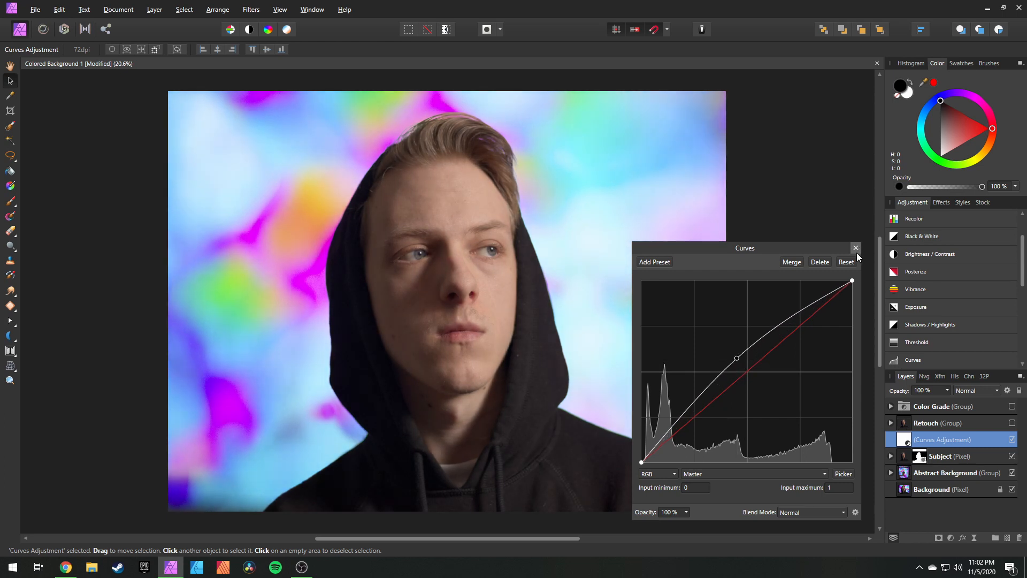
click(855, 249)
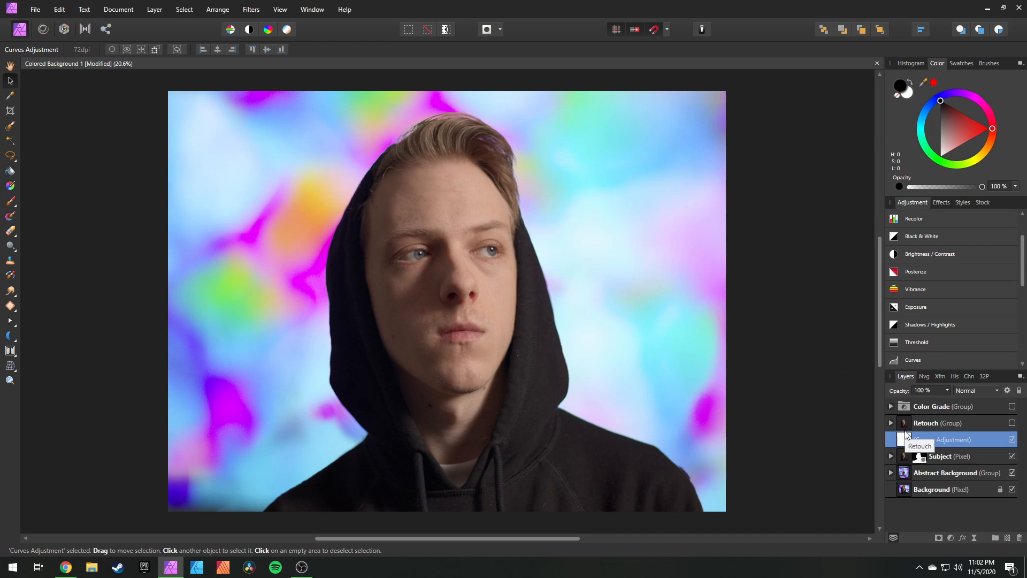
click(938, 539)
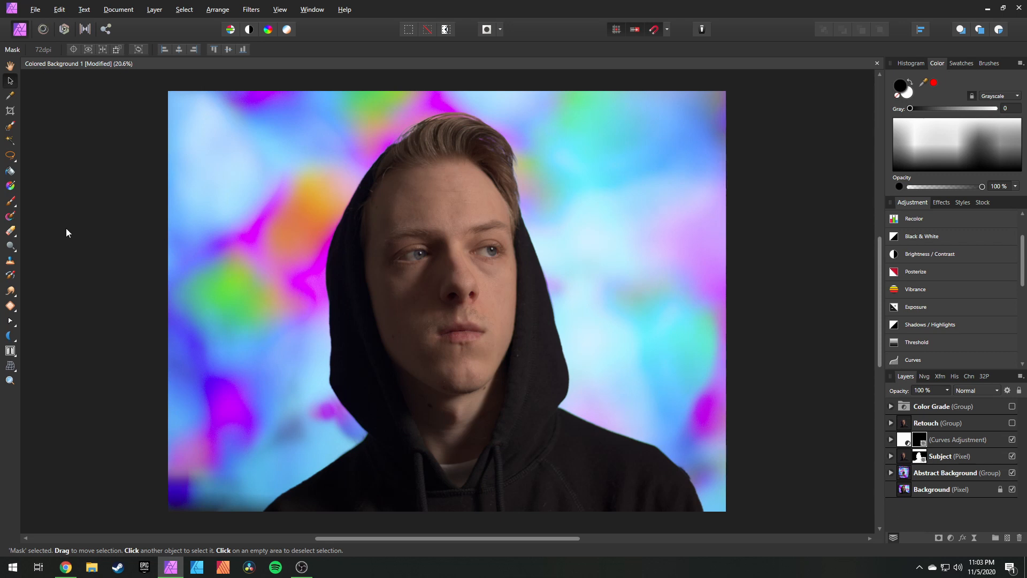
Paint white on the Curves mask over the dark circle under the brighter-lit eye with a soft brush about 191 px wide
key(b)
key(x)
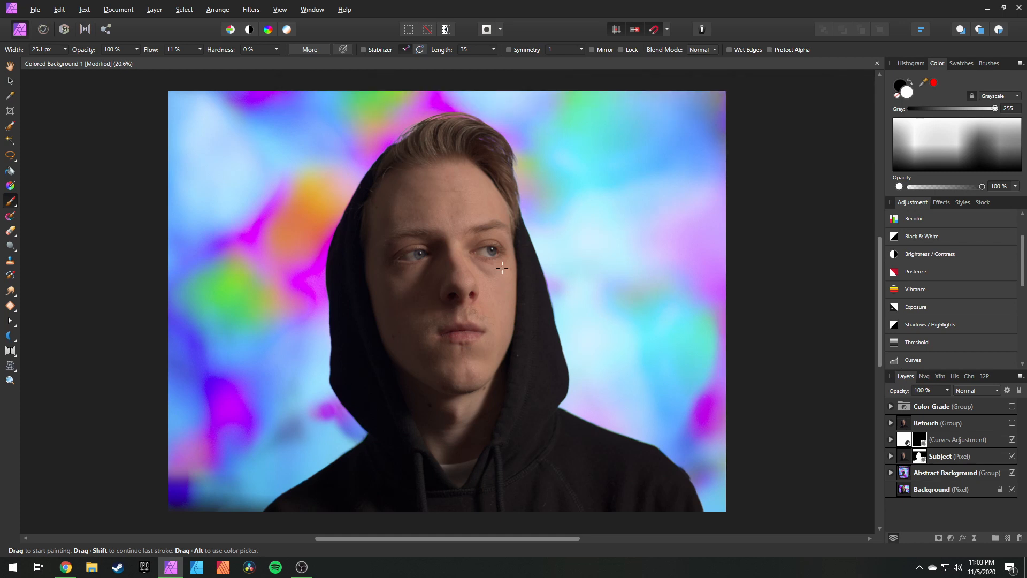
scroll(492, 259, up, 5)
scroll(492, 259, up, 2)
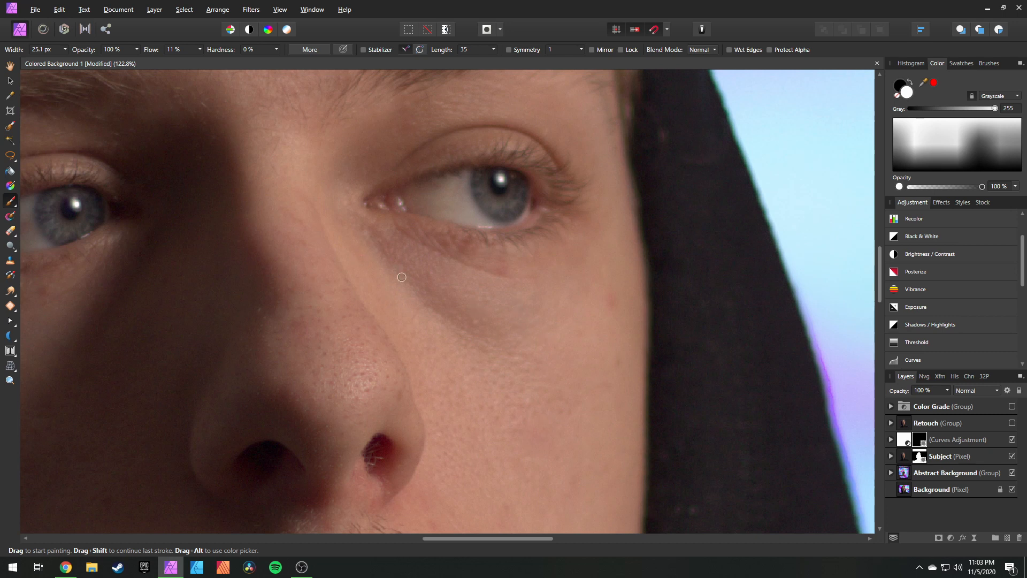
key(bracketright)
key(bracketright)
key(bracketright)
key(bracketright)
key(bracketright)
key(bracketright)
key(bracketright)
key(bracketright)
key(bracketleft)
key(bracketleft)
key(bracketleft)
key(bracketleft)
mouse_move(495, 310)
mouse_down()
mouse_move(378, 237)
mouse_move(411, 277)
mouse_move(497, 327)
mouse_move(467, 294)
mouse_move(475, 309)
mouse_move(460, 310)
mouse_move(392, 247)
mouse_move(421, 295)
mouse_move(416, 272)
mouse_up()
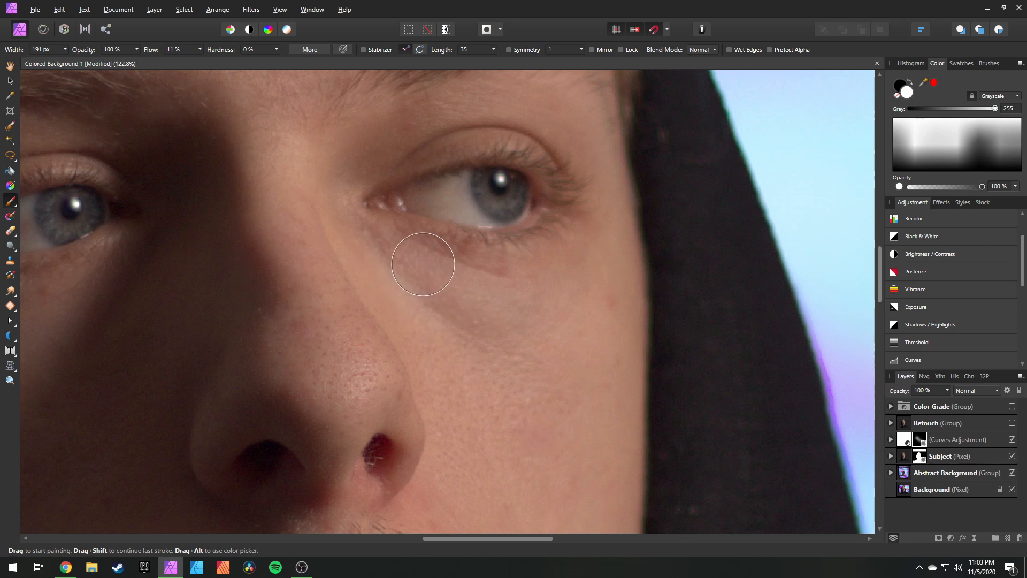
Refine the Curves mask along the under-eye shadow with a smaller white brush, reducing its width to about 38 px
scroll(417, 266, up, 1)
key(bracketleft)
key(bracketleft)
key(bracketleft)
key(bracketleft)
key(bracketleft)
key(bracketleft)
key(bracketleft)
key(bracketleft)
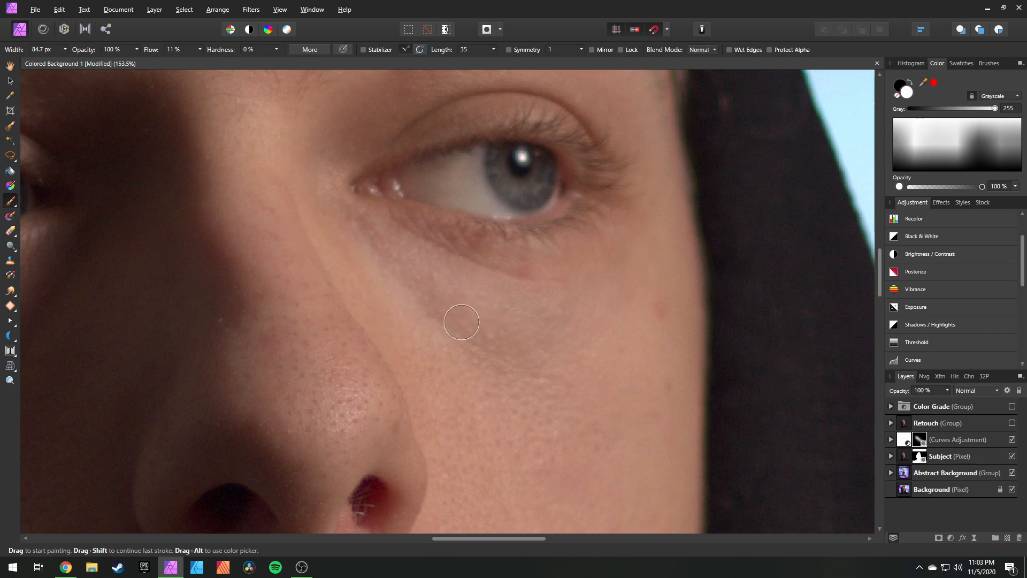
key(bracketleft)
key(bracketleft)
key(bracketleft)
key(bracketleft)
key(bracketleft)
key(bracketleft)
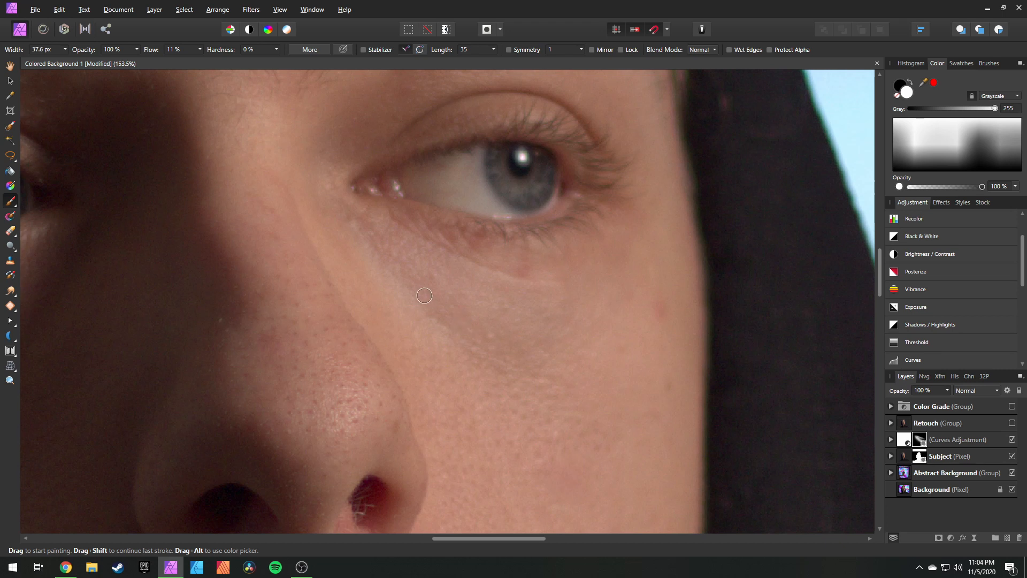
key(bracketright)
mouse_move(379, 246)
mouse_down()
mouse_move(430, 288)
mouse_move(362, 227)
mouse_move(458, 318)
mouse_move(408, 272)
mouse_move(475, 312)
mouse_move(418, 283)
mouse_move(489, 339)
mouse_move(441, 313)
mouse_move(491, 341)
mouse_move(433, 315)
mouse_move(561, 381)
mouse_move(561, 354)
mouse_up()
key(ctrl+0)
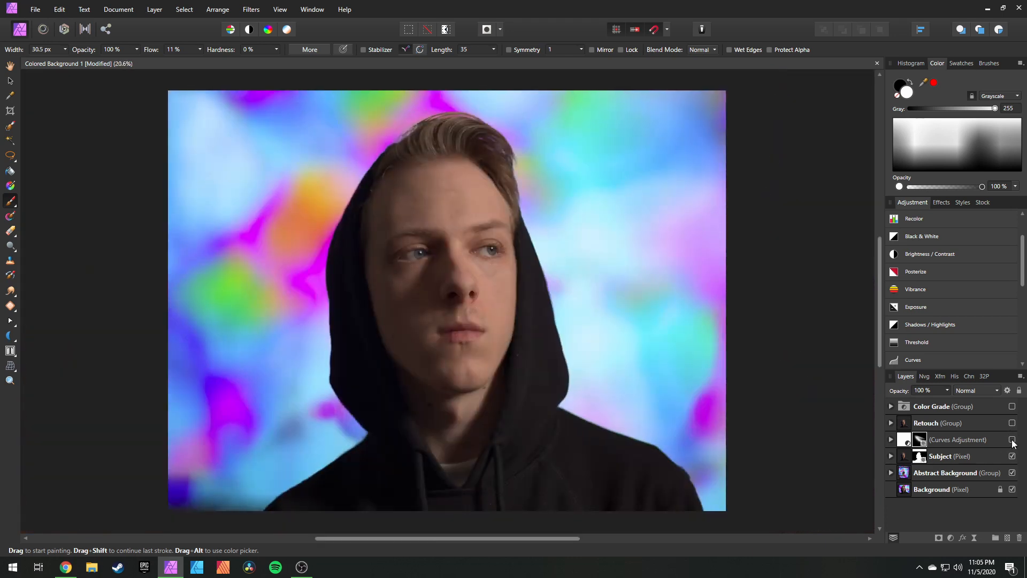
Compare the portrait with the masked Curves adjustment hidden and shown
click(1012, 440)
click(1012, 440)
click(1012, 440)
click(1012, 440)
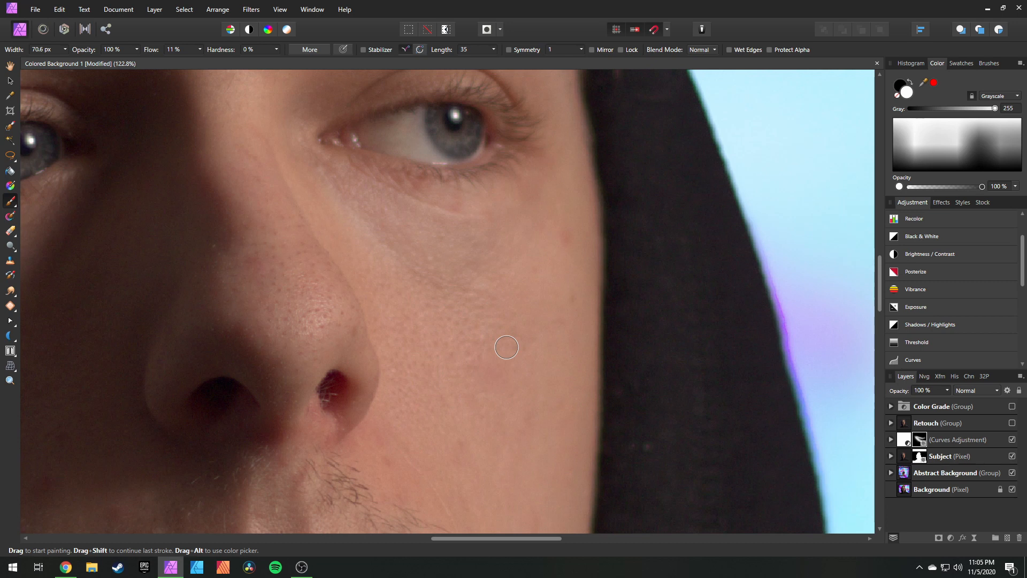
key(ctrl+0)
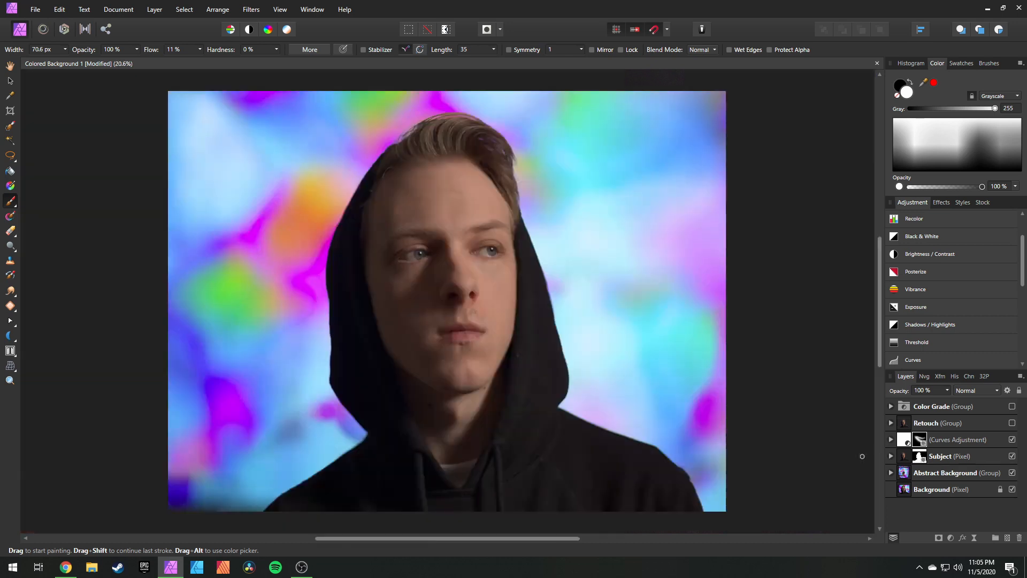
Slightly lower the midtone point of the masked Curves adjustment and compare the portrait with and without it
double_click(904, 439)
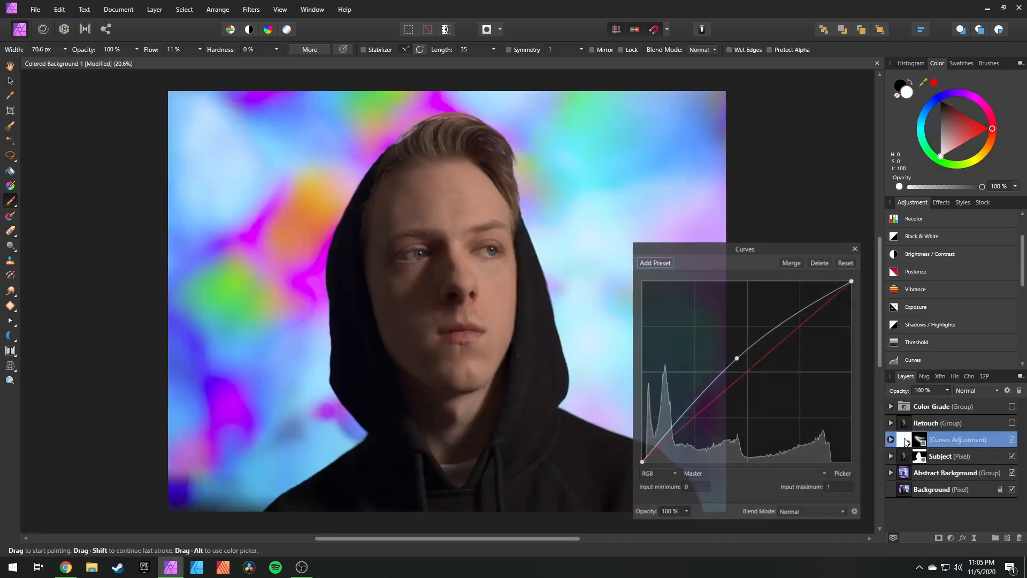
mouse_move(736, 358)
mouse_down()
mouse_move(744, 368)
mouse_move(735, 359)
mouse_up()
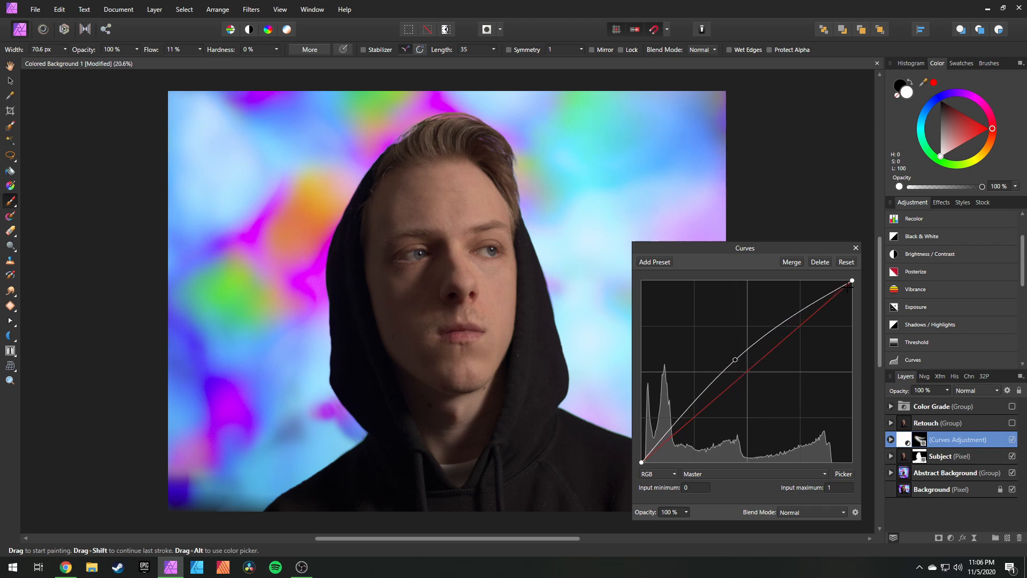
click(856, 248)
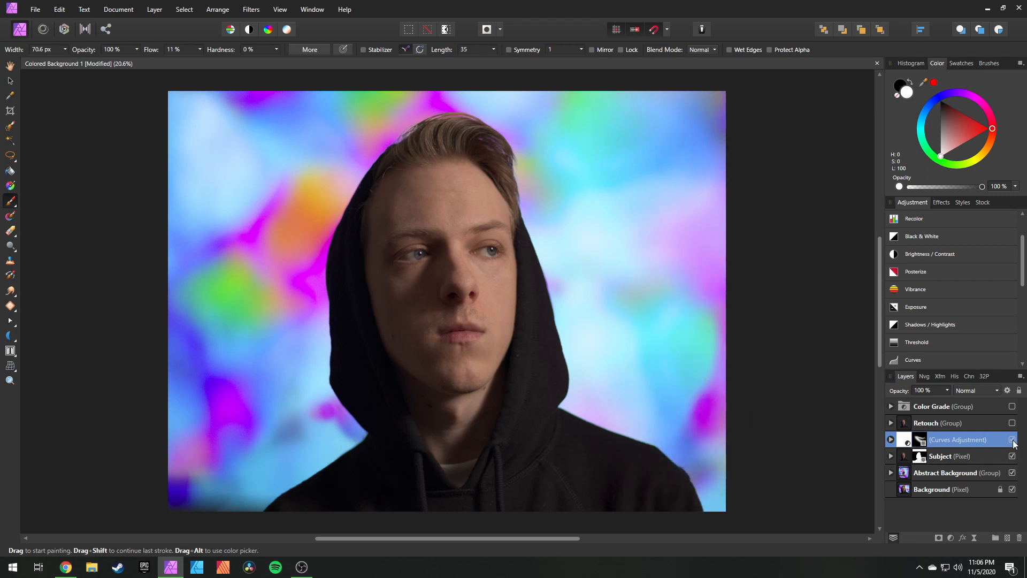
click(1013, 440)
click(1013, 441)
Delete the masked Curves adjustment and duplicate the Subject layer
key(Delete)
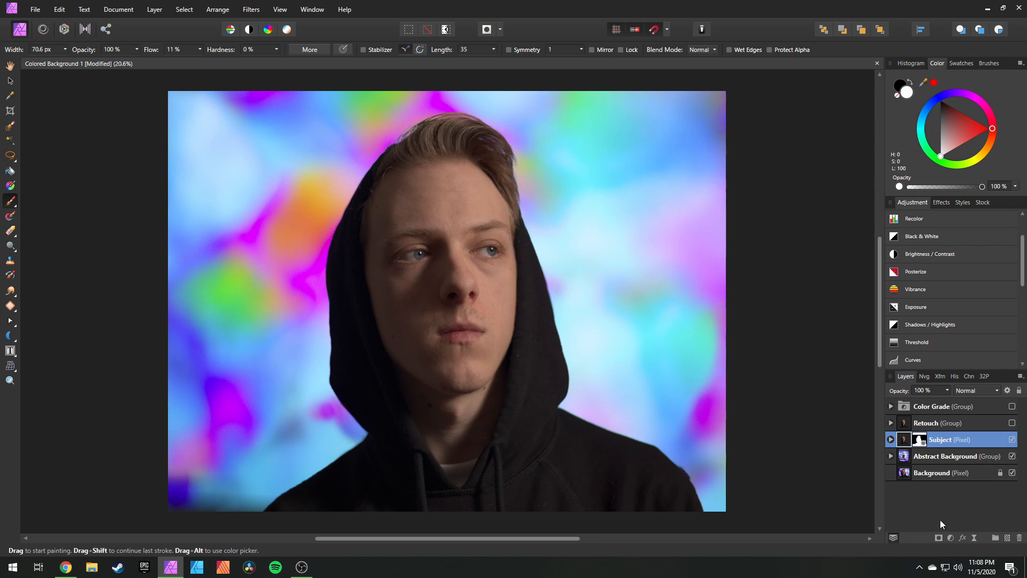
key(ctrl+j)
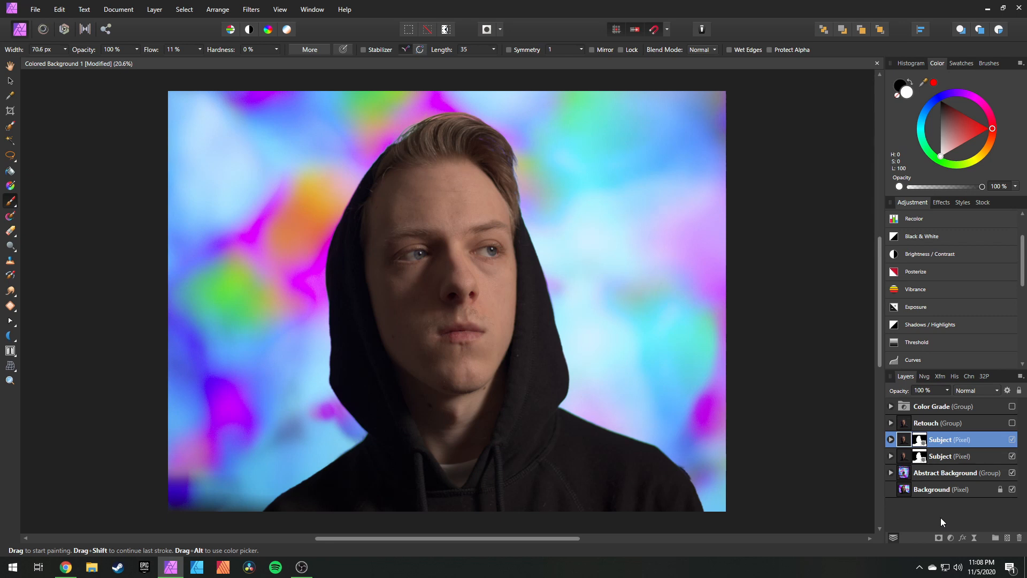
Patch the crease just below the brighter-lit eye on the duplicate Subject layer with nearby skin, and compare before and after
scroll(503, 278, up, 8)
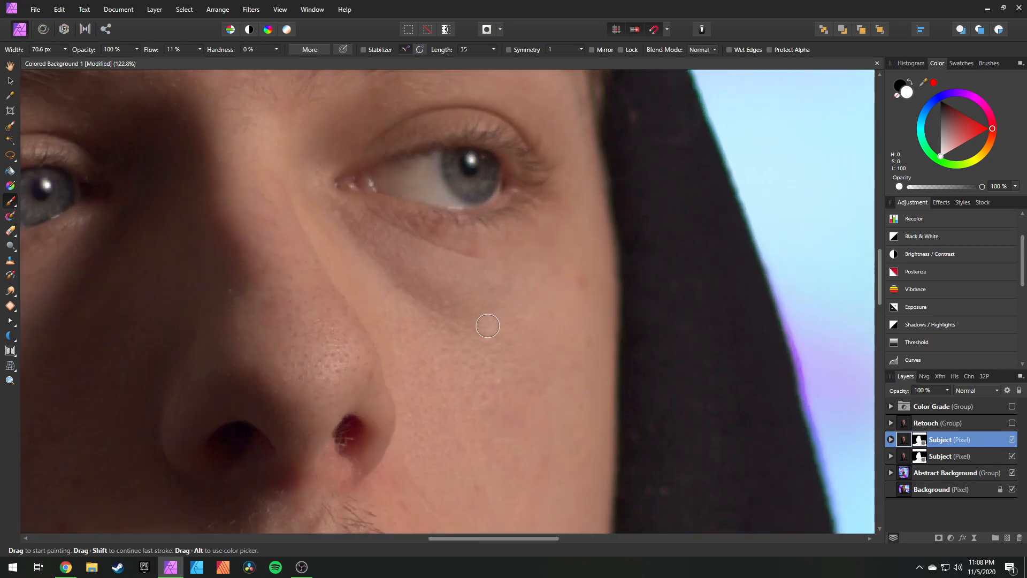
click(10, 305)
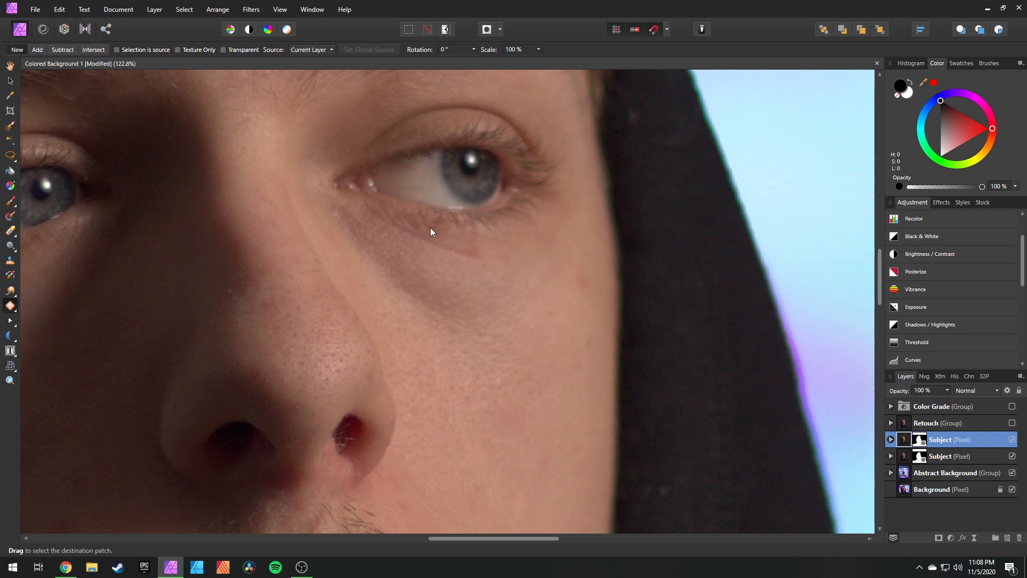
mouse_move(385, 216)
mouse_down()
mouse_move(361, 201)
mouse_move(360, 218)
mouse_move(427, 261)
mouse_move(503, 275)
mouse_move(515, 254)
mouse_up()
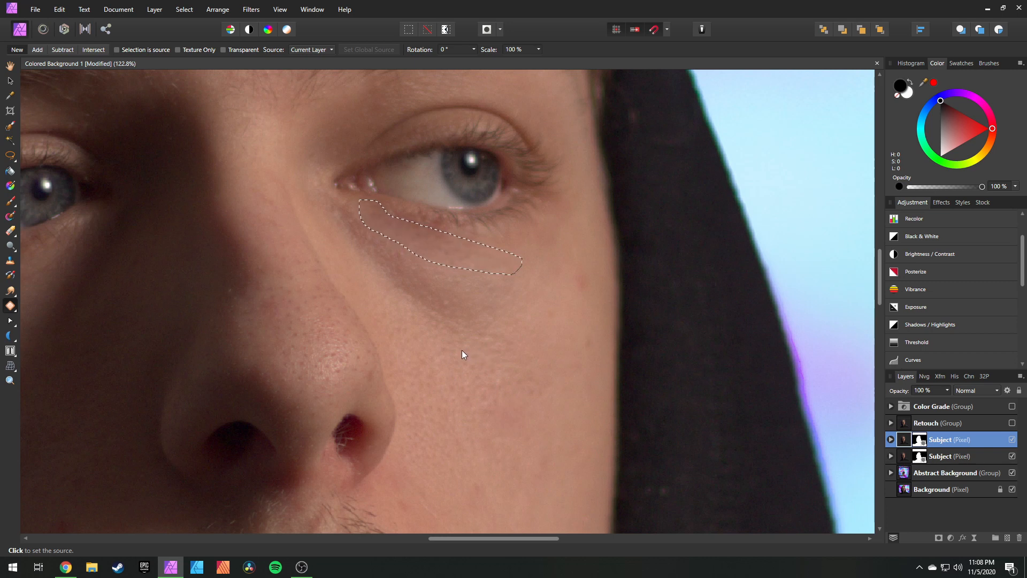
click(456, 288)
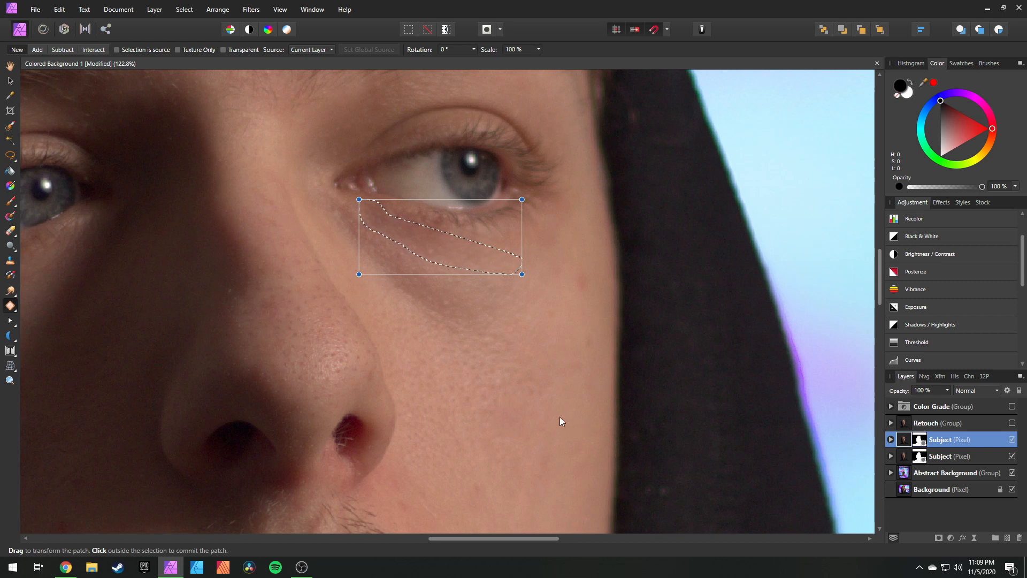
click(325, 271)
key(v)
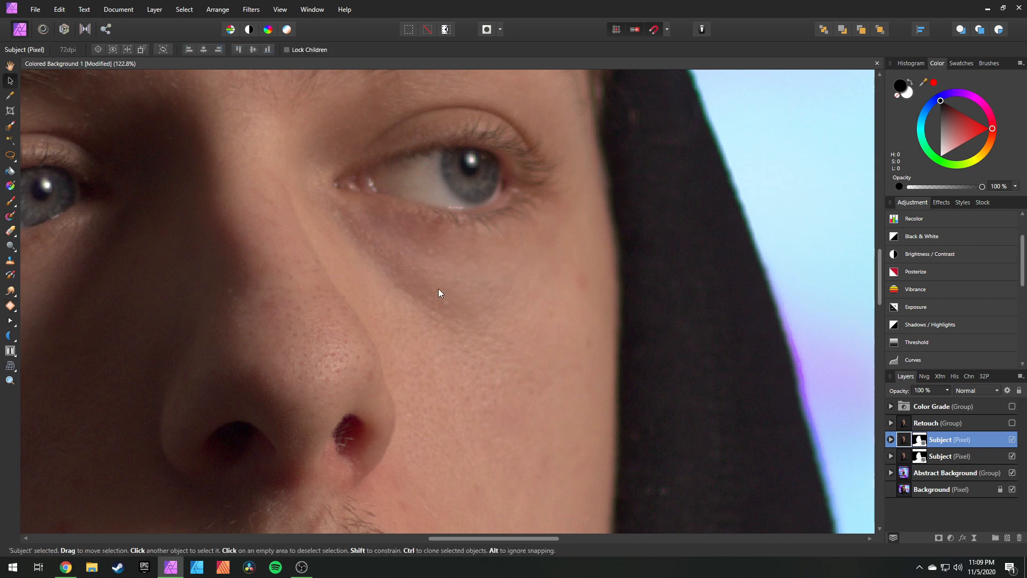
click(1011, 439)
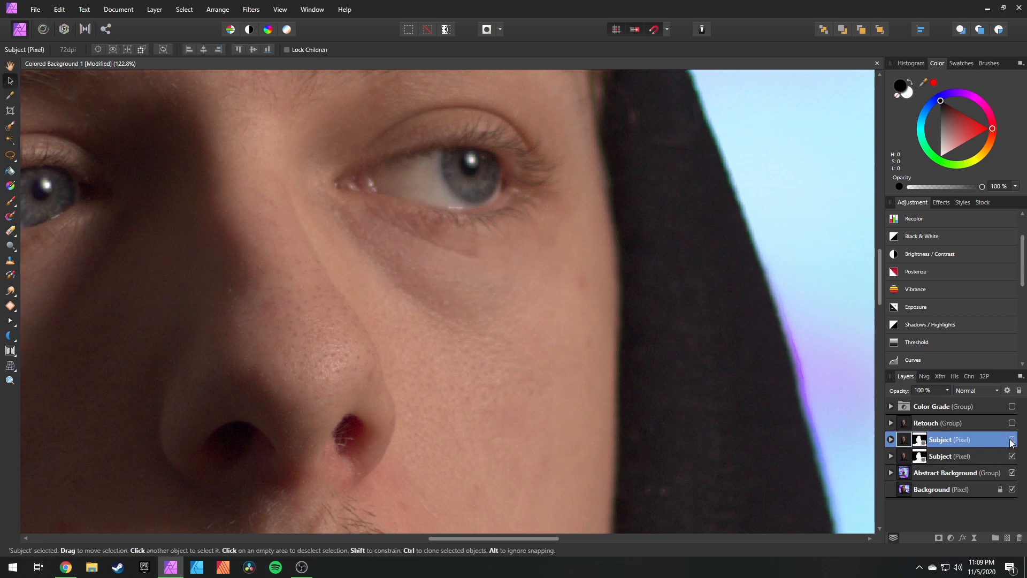
click(1012, 439)
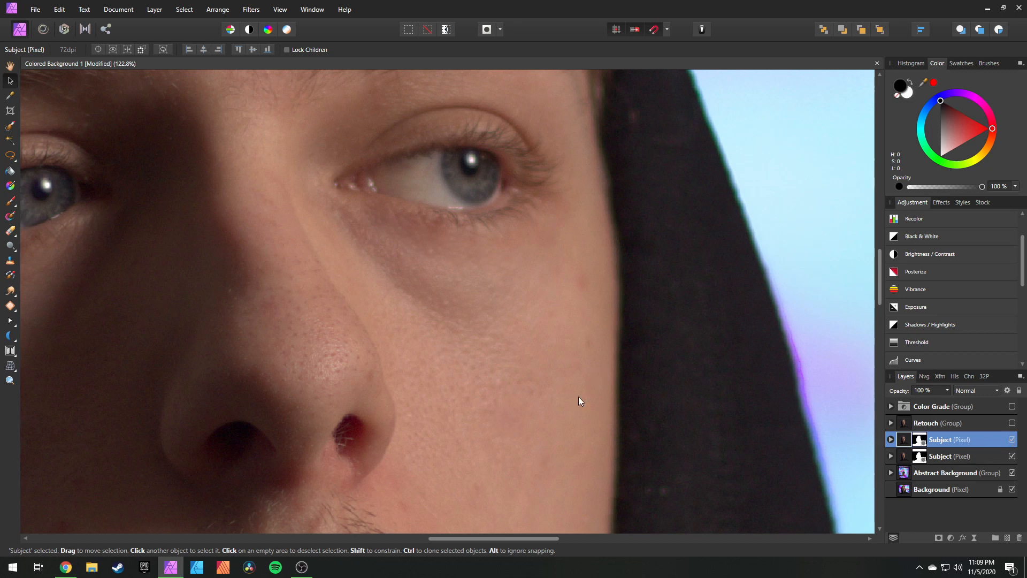
Patch the whole dark under-eye area with smooth cheek skin and compare the full portrait with the duplicate layer hidden
key(j)
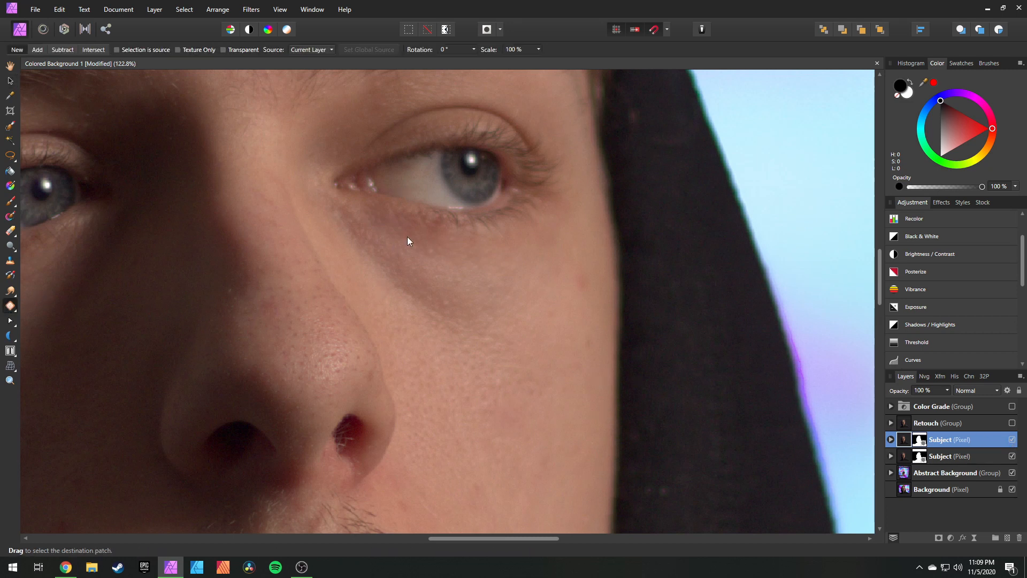
mouse_move(408, 237)
mouse_down()
mouse_move(330, 202)
mouse_move(342, 243)
mouse_move(391, 311)
mouse_move(433, 329)
mouse_move(480, 329)
mouse_move(518, 319)
mouse_move(519, 276)
mouse_up()
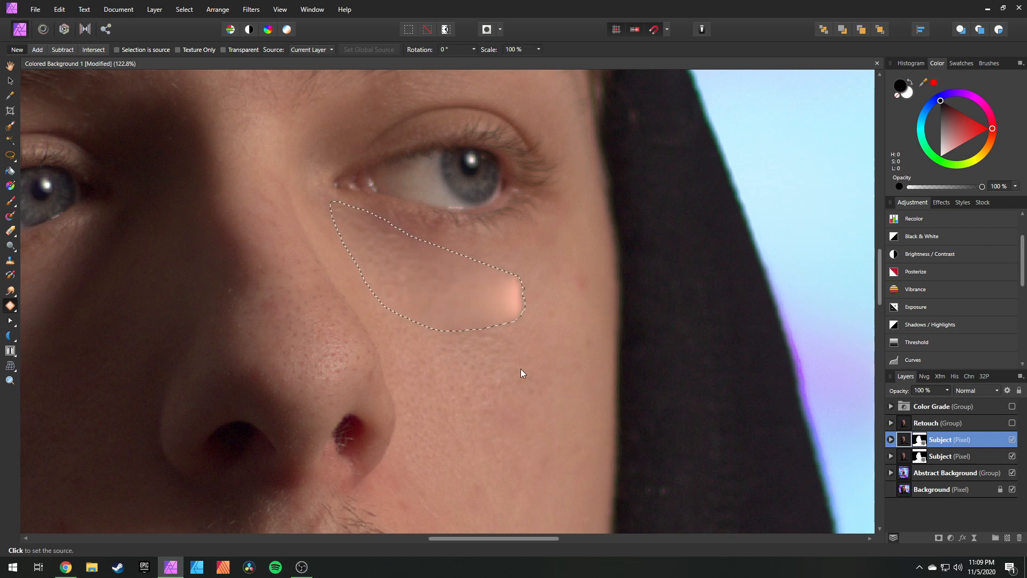
click(481, 364)
click(10, 81)
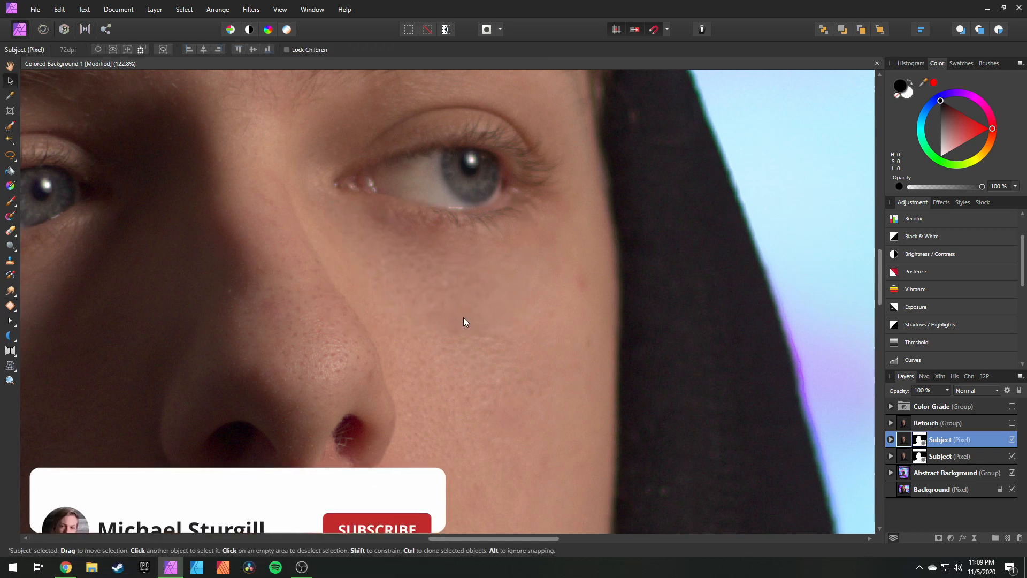
key(ctrl+0)
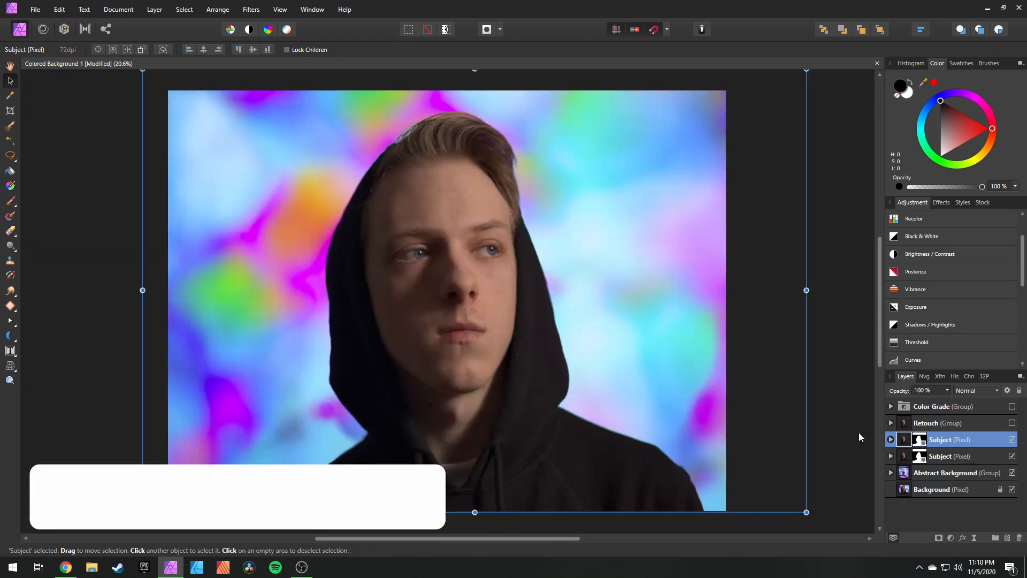
click(1011, 439)
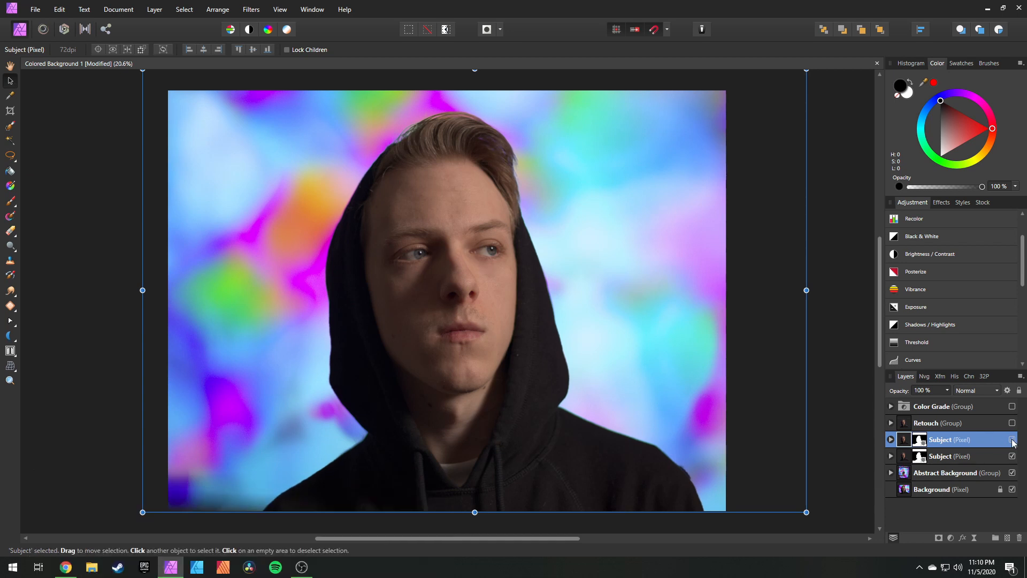
Patch a small spot on the upper cheek below the brighter-lit eye with skin from just beneath it
scroll(522, 325, up, 3)
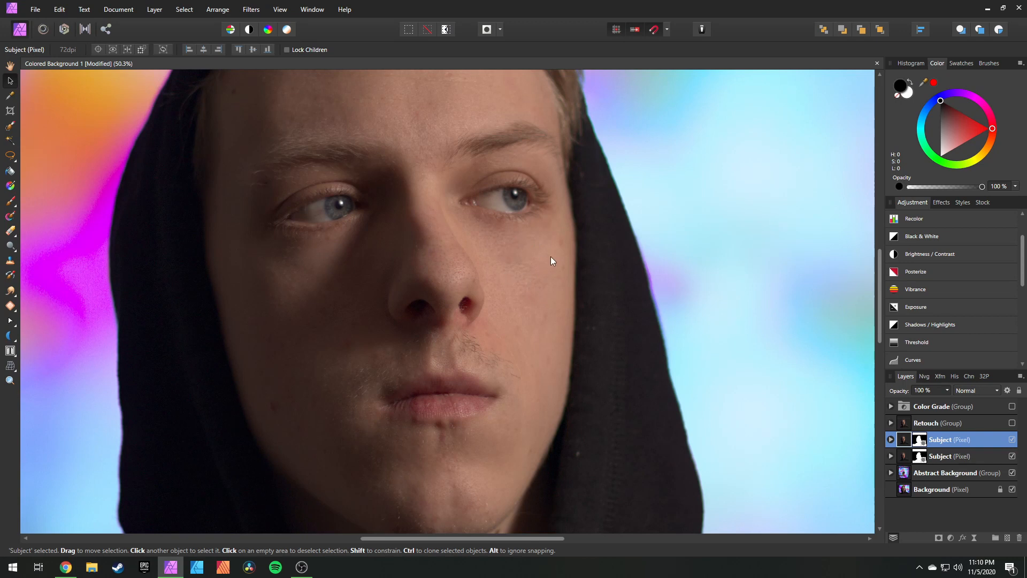
key(j)
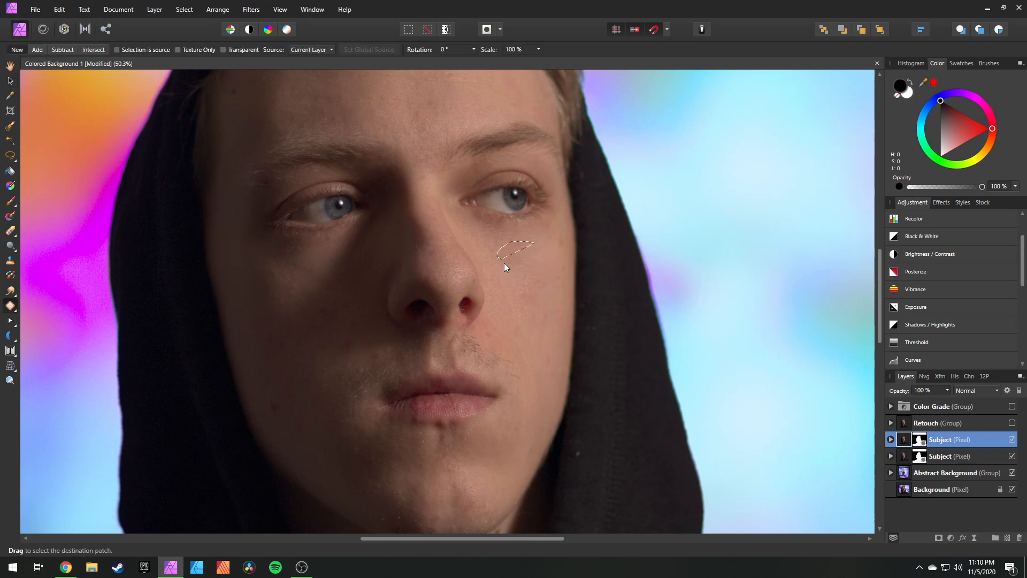
drag(539, 269, 541, 268)
click(511, 295)
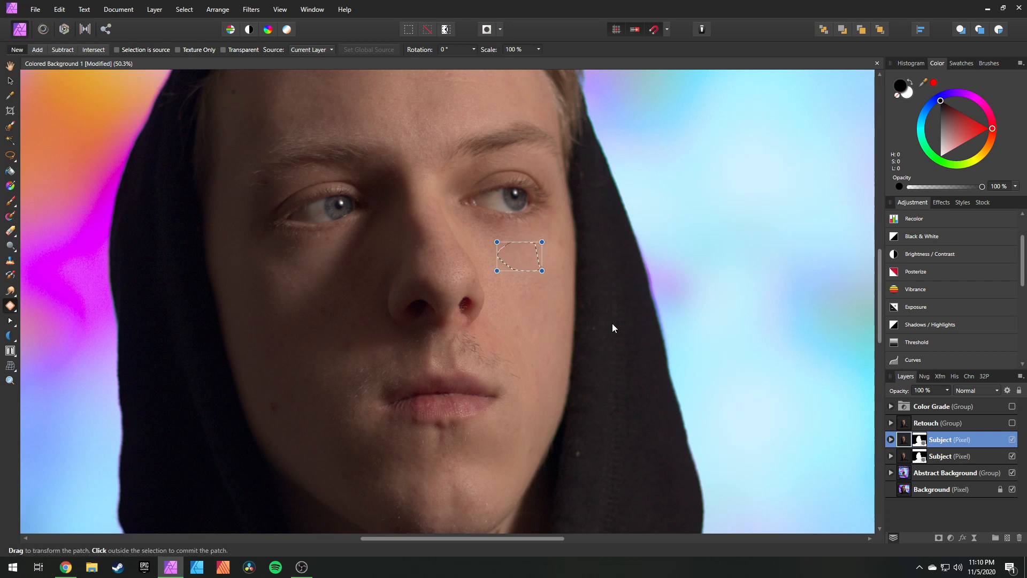
click(10, 80)
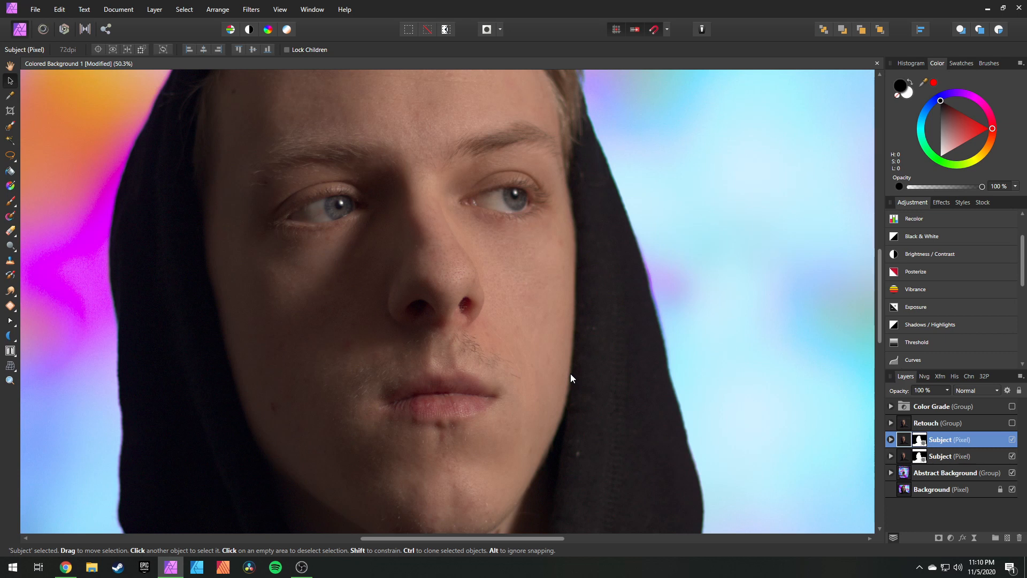
key(ctrl+0)
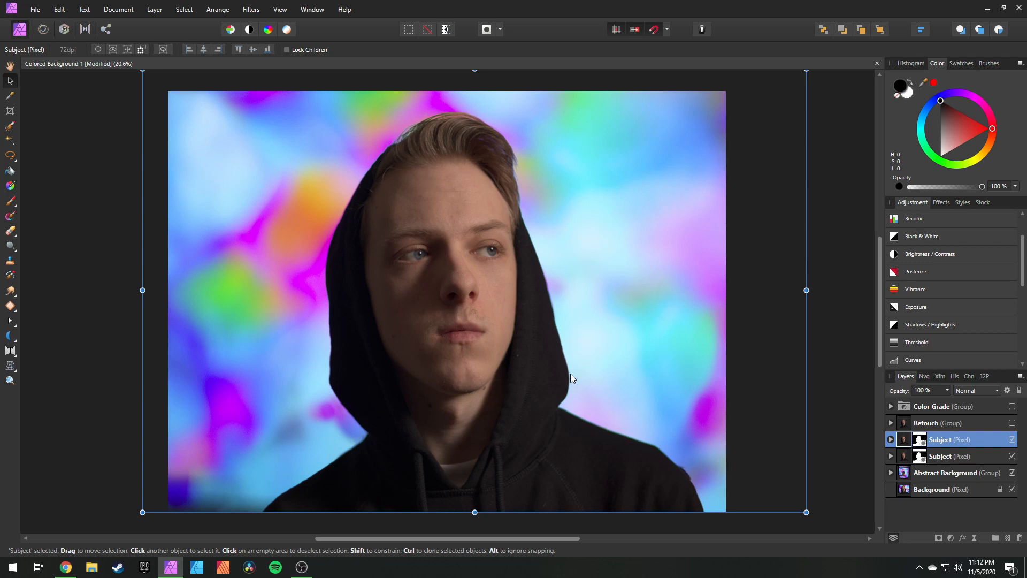
Patch the shadowed skin under the outer half of the brighter-lit eye with lower cheek skin, and compare before and after
scroll(505, 240, up, 8)
scroll(515, 308, up, 1)
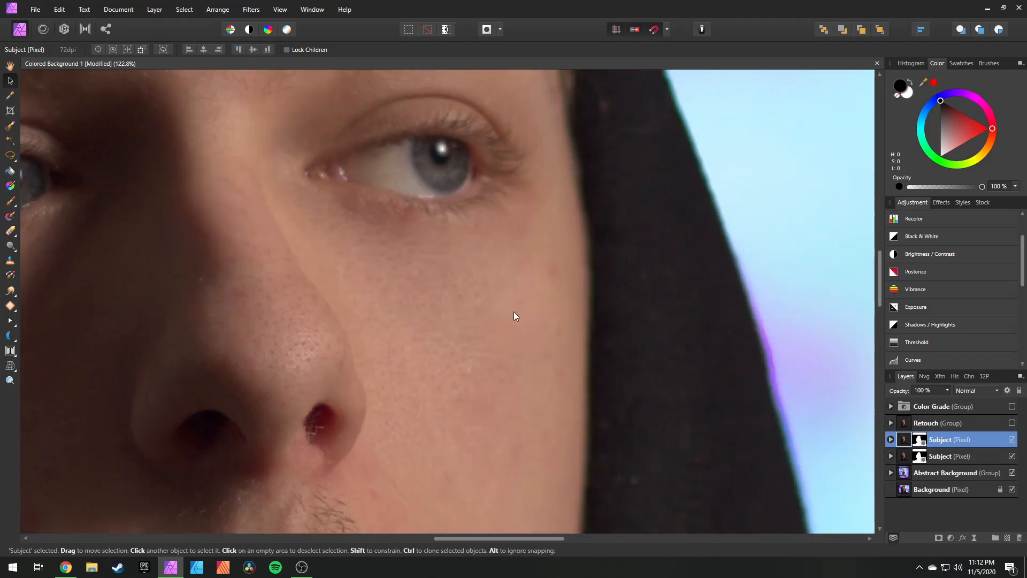
click(10, 305)
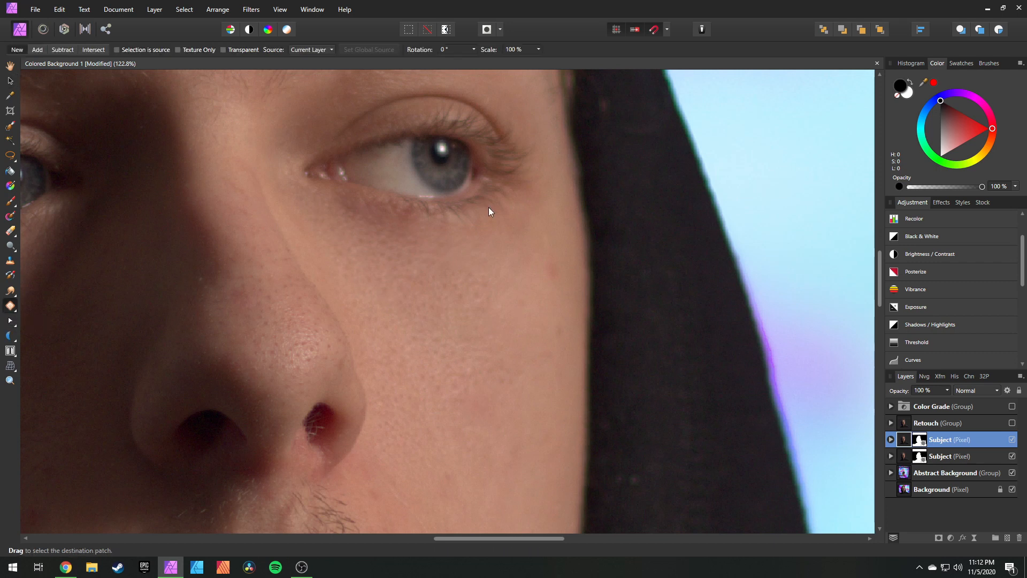
mouse_move(411, 219)
mouse_down()
mouse_move(508, 251)
mouse_move(510, 234)
mouse_up()
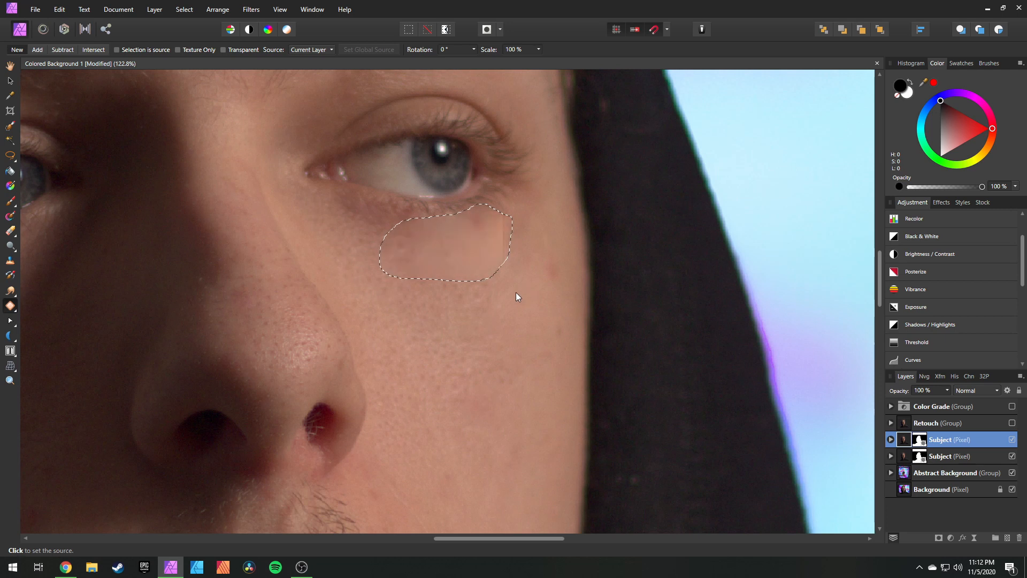
click(460, 377)
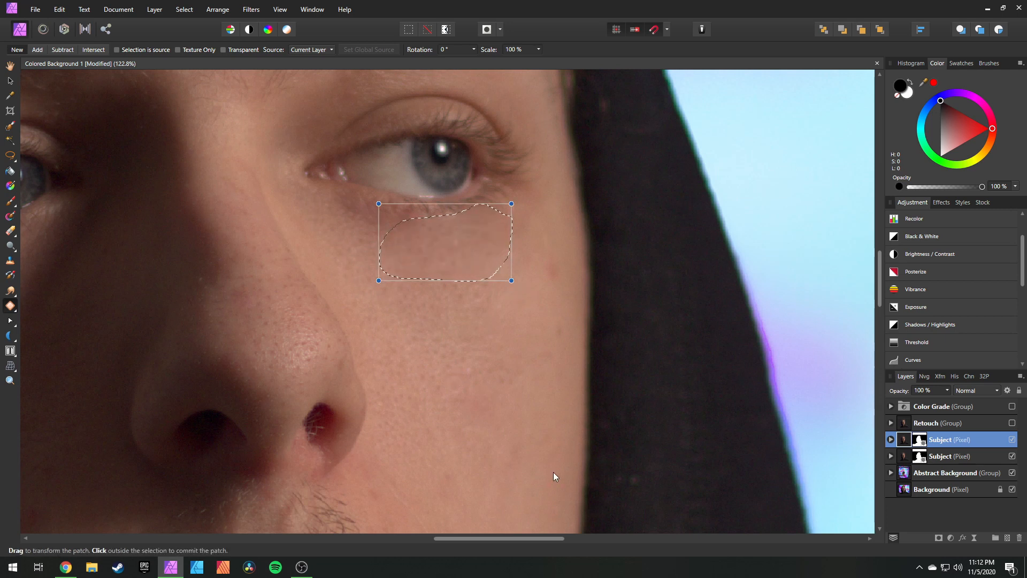
click(10, 81)
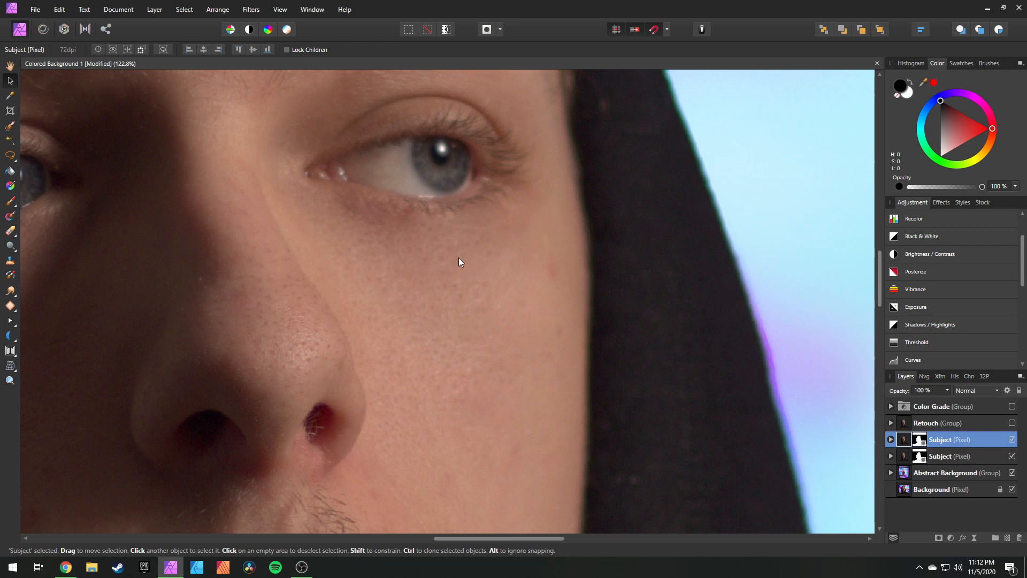
key(ctrl+z)
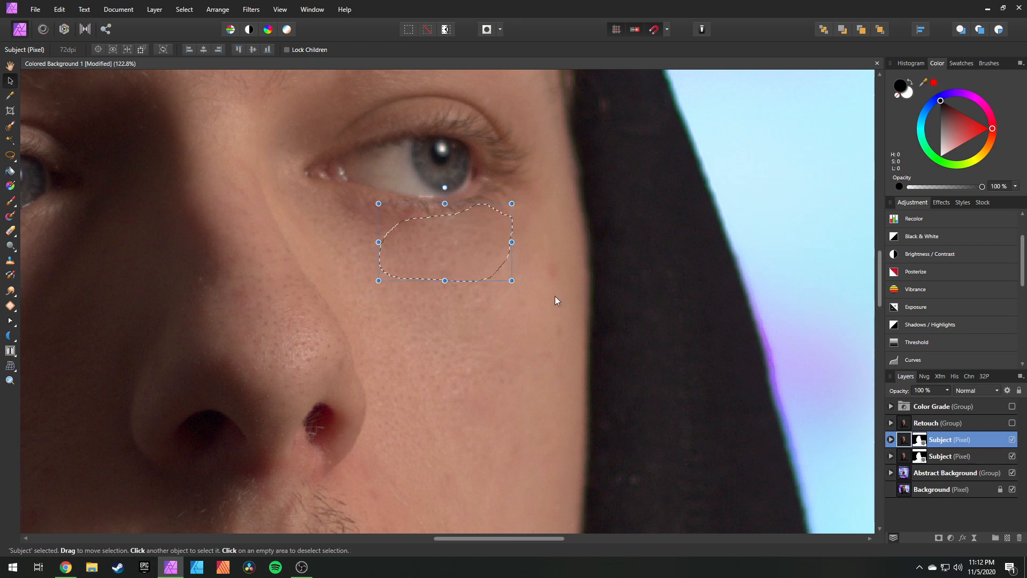
key(ctrl+shift+z)
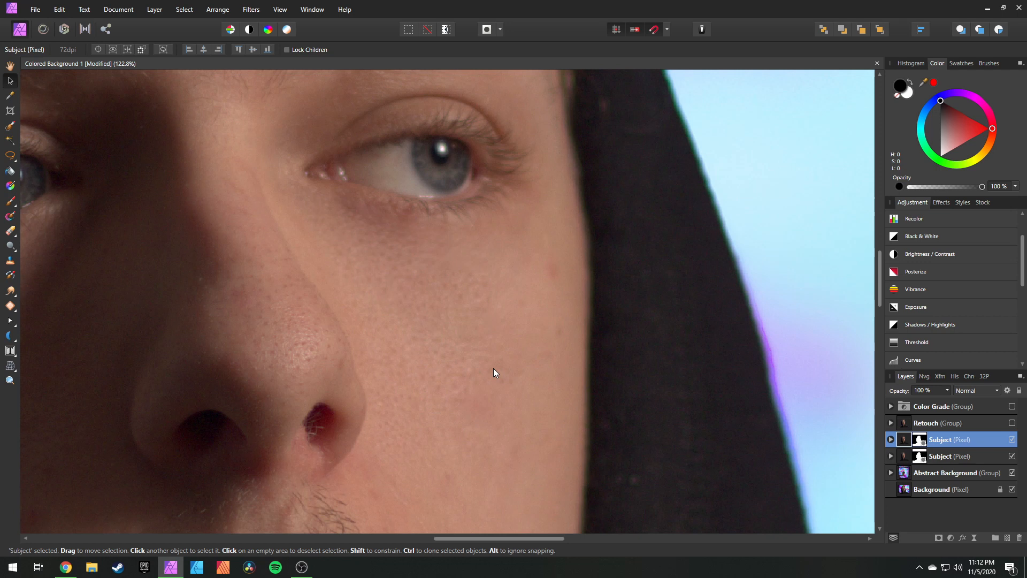
key(ctrl+0)
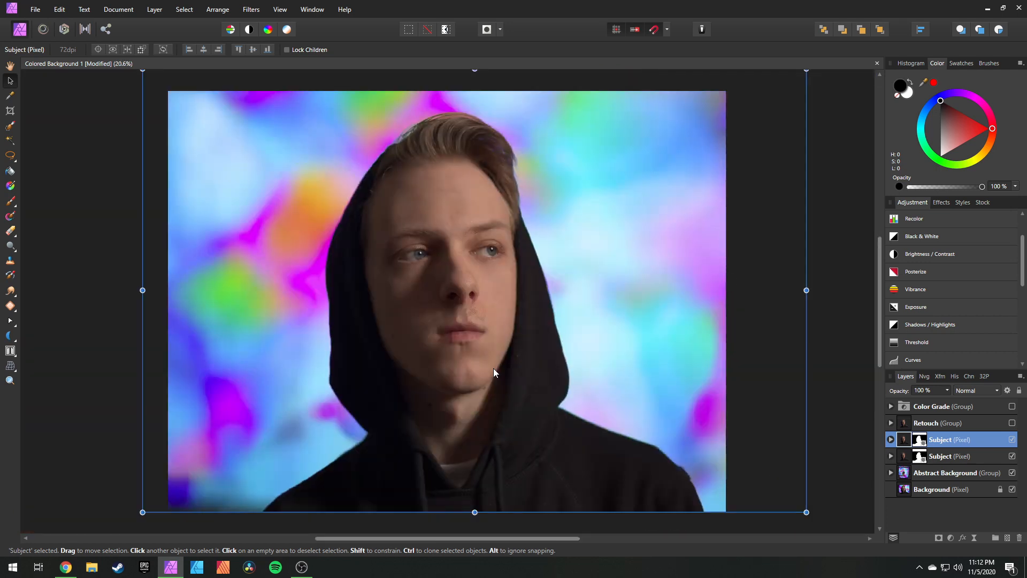